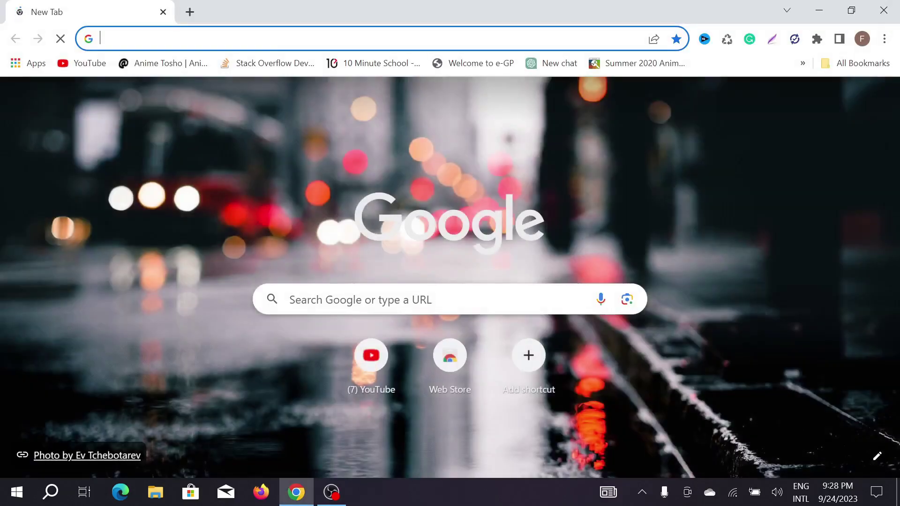
type("fl")
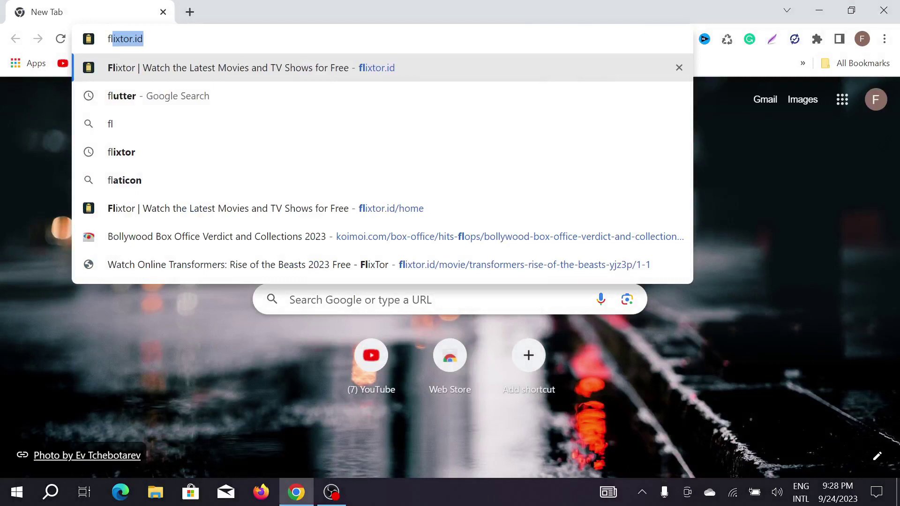
type("u")
Search for flutter and go to the official flutter.dev site from the results.
key("Return")
scroll(185, 286, "down", 4)
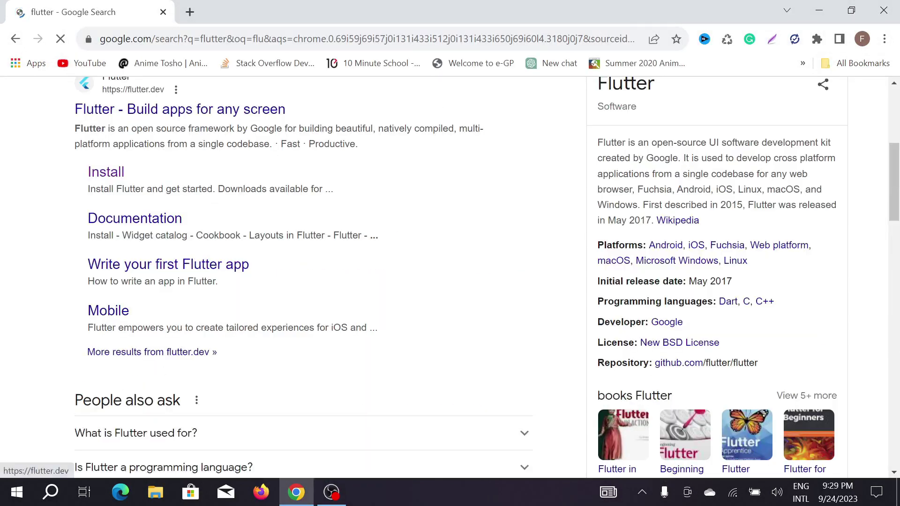
scroll(380, 244, "up", 1)
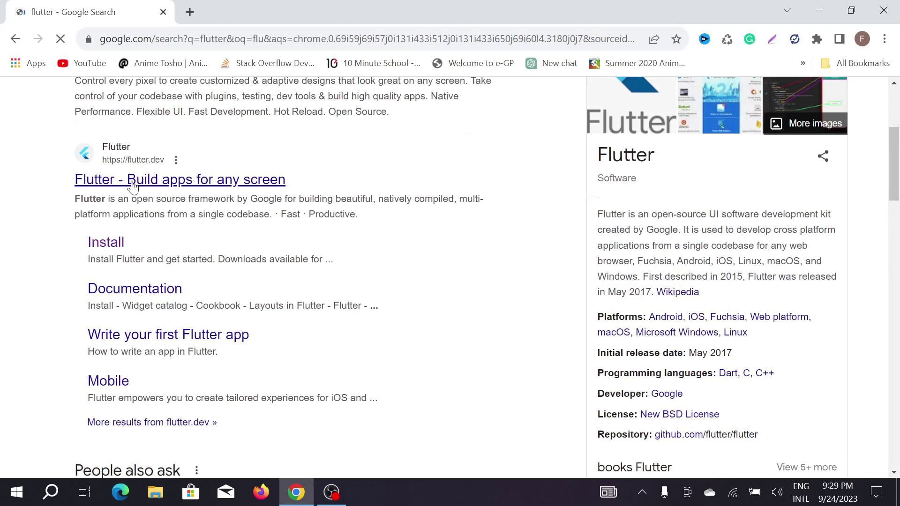
left_click(178, 181)
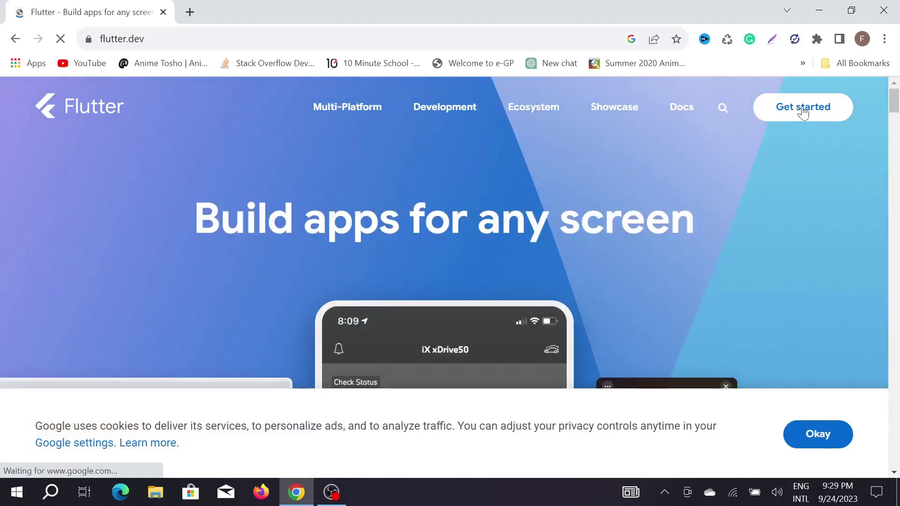
From Get started, choose Windows and download flutter_windows_3.13.5-stable.zip.
left_click(804, 114)
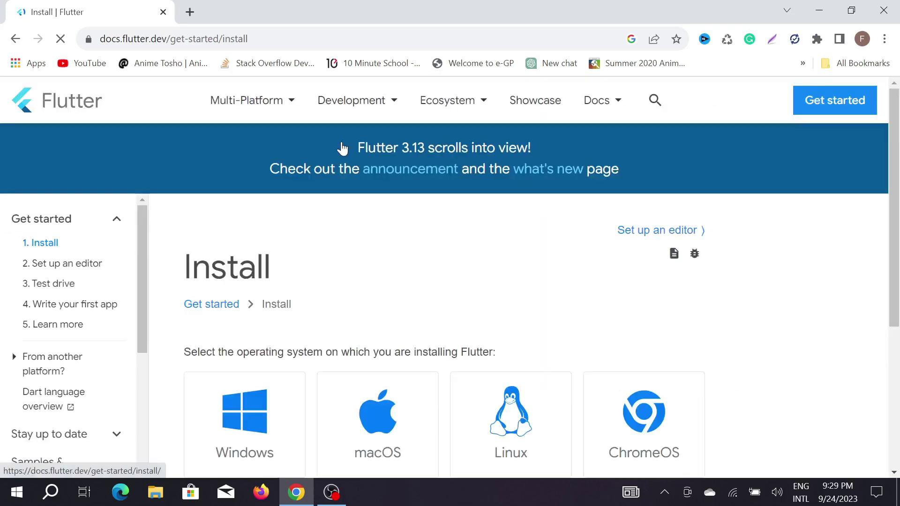
scroll(509, 258, "down", 2)
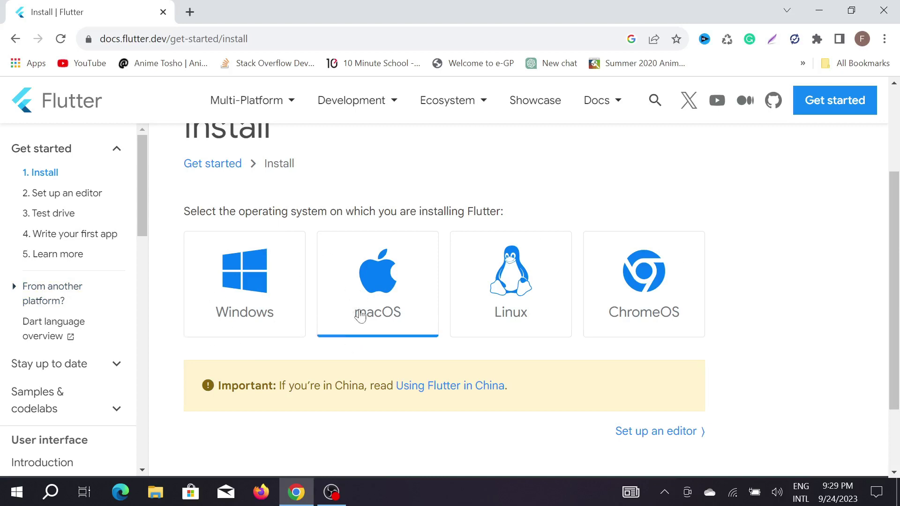
left_click(250, 270)
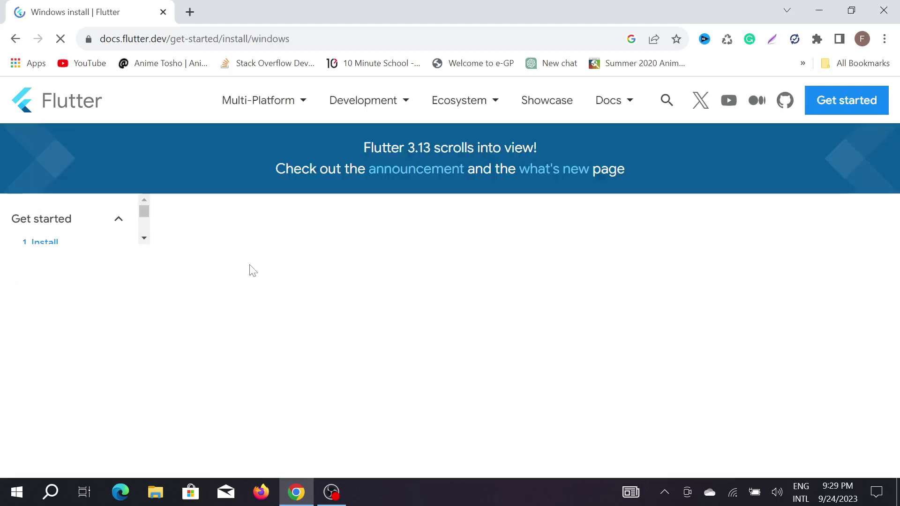
scroll(470, 273, "down", 1)
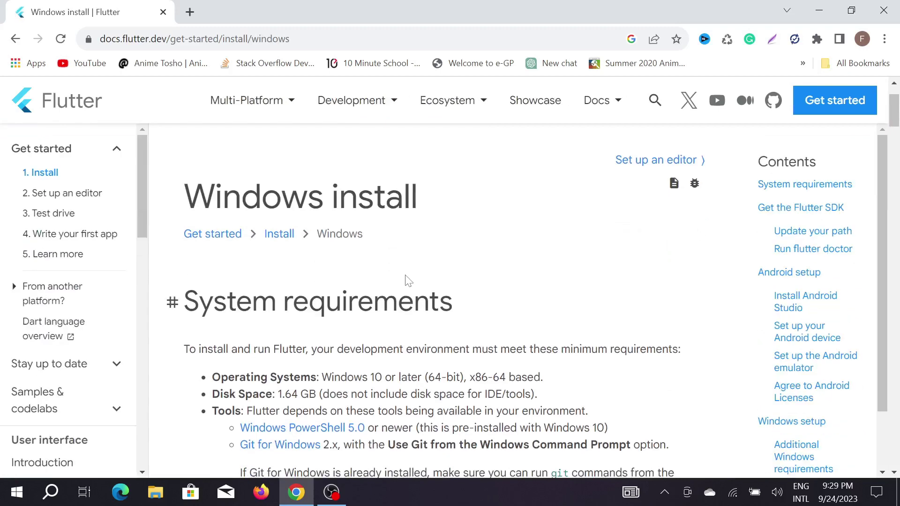
scroll(411, 281, "down", 2)
scroll(416, 281, "down", 3)
scroll(417, 282, "down", 1)
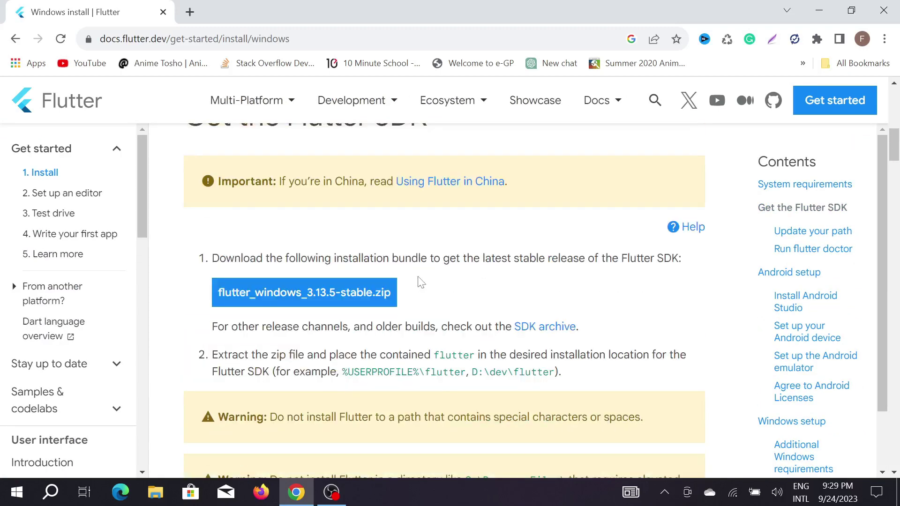
scroll(417, 281, "up", 1)
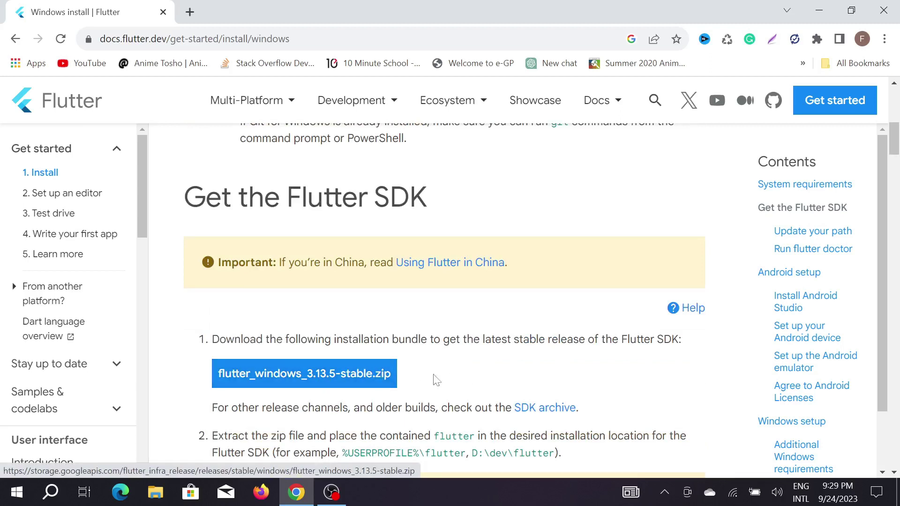
left_click(345, 373)
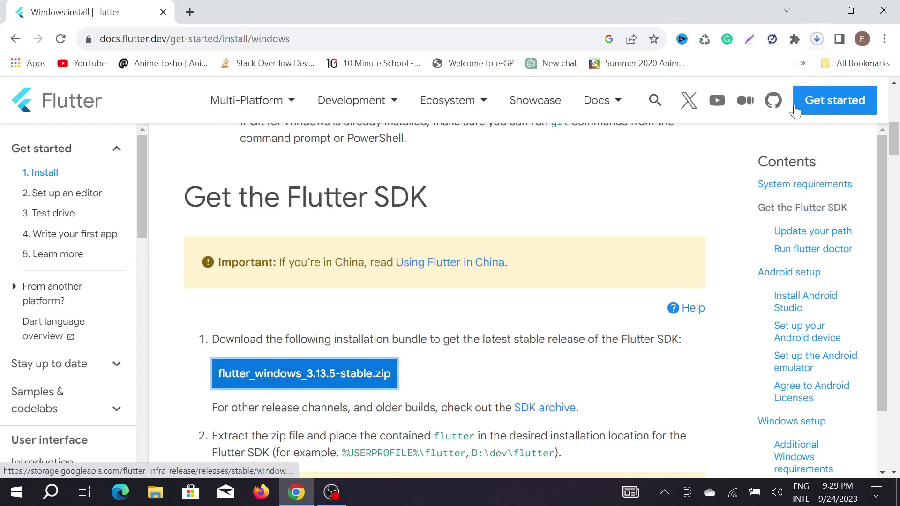
Cancel the duplicate flutter_windows download in Chrome's recent downloads list.
left_click(819, 39)
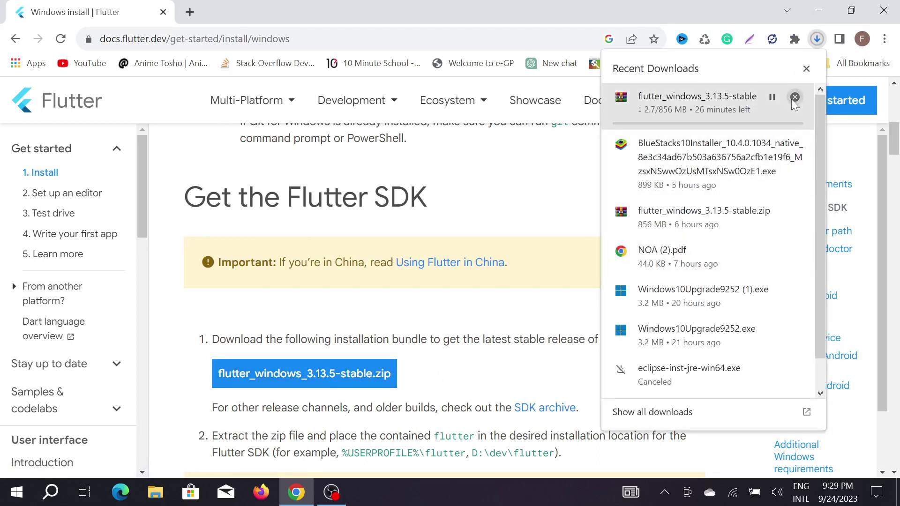
left_click(794, 98)
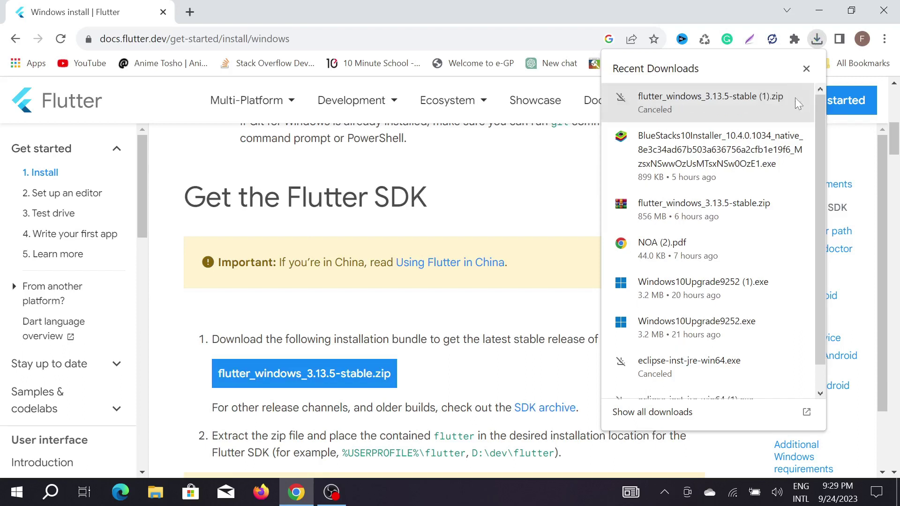
left_click(554, 193)
scroll(556, 194, "down", 3)
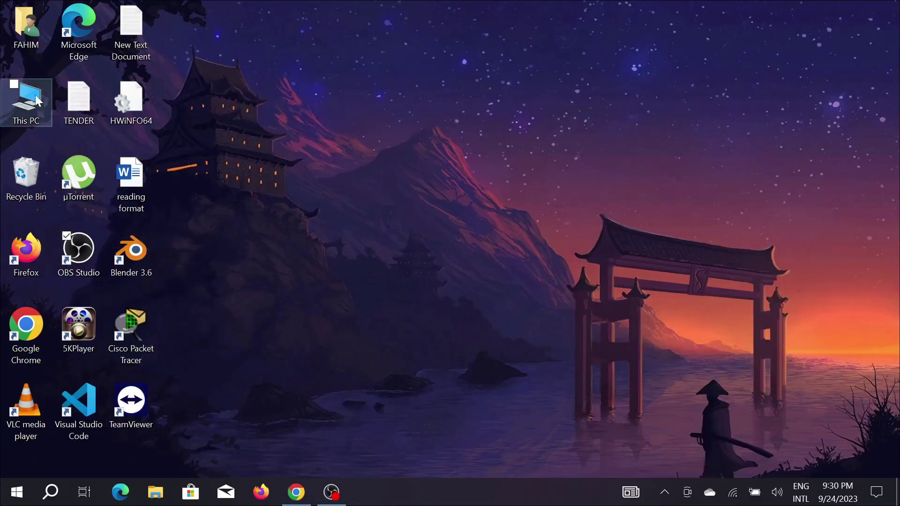
Extract flutter_windows_3.13.5-stable.zip in Downloads via Extract Here.
double_click(35, 101)
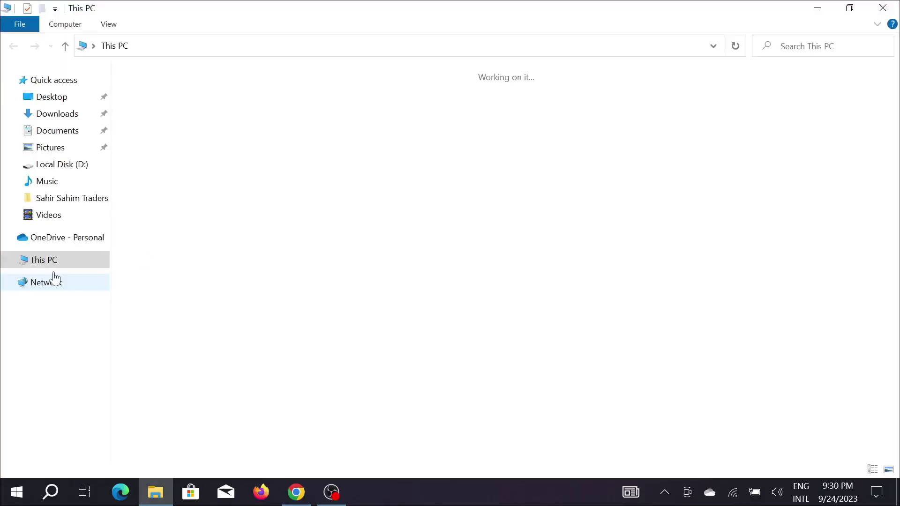
left_click(82, 325)
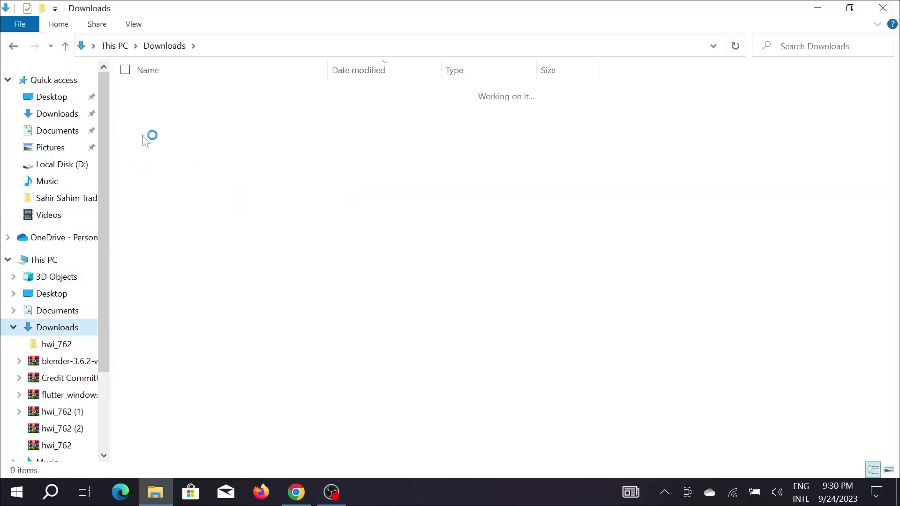
mouse_move(204, 124)
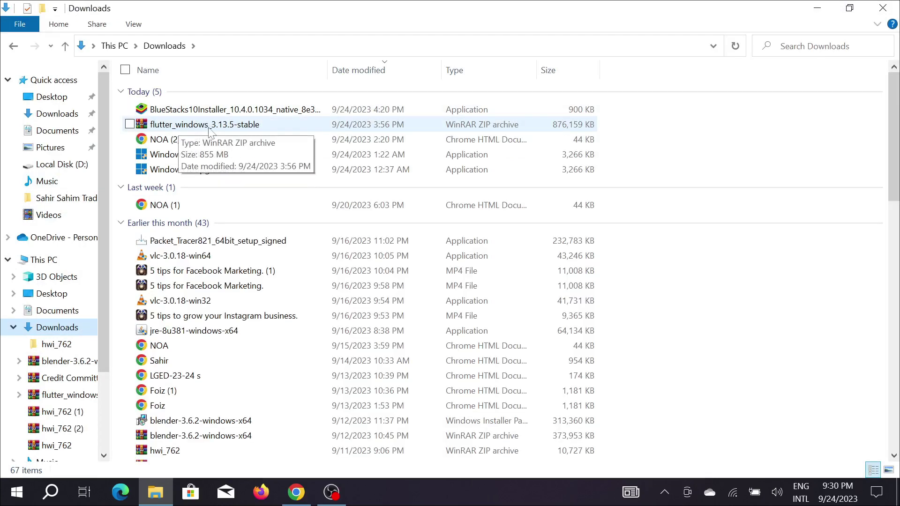
left_click(223, 126)
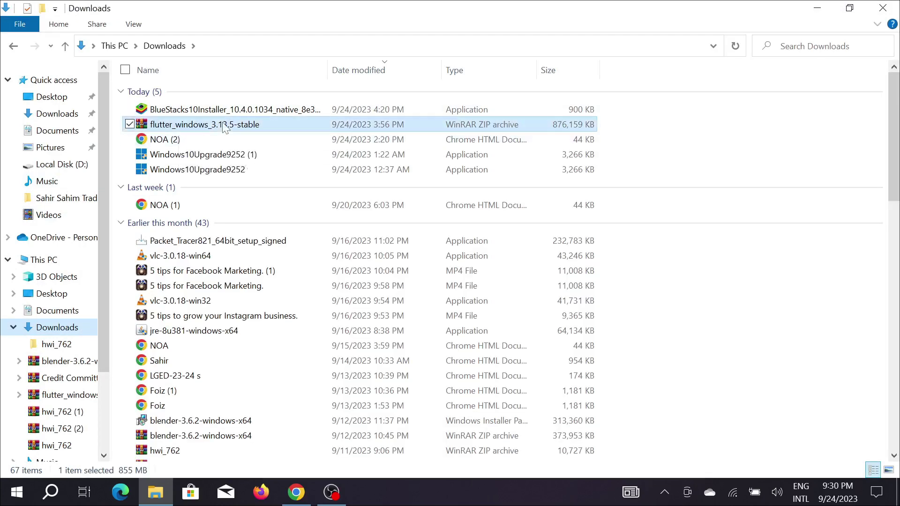
right_click(224, 125)
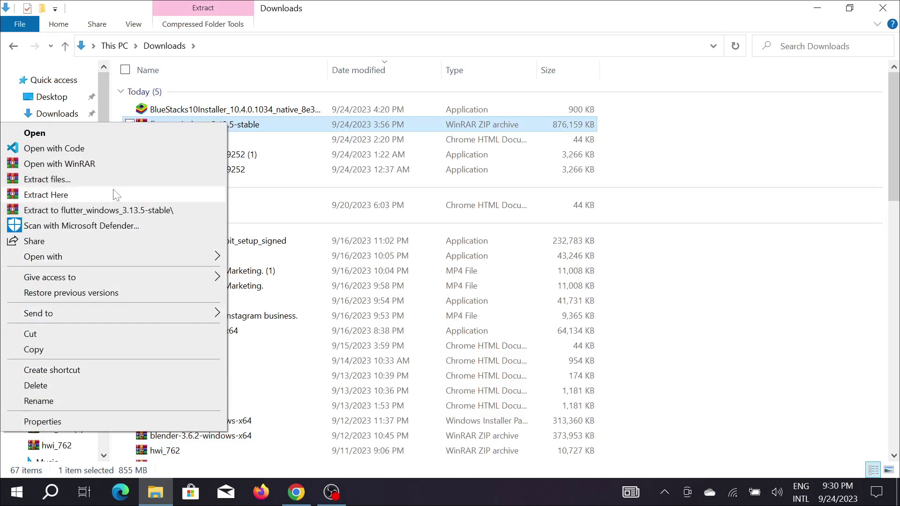
left_click(69, 197)
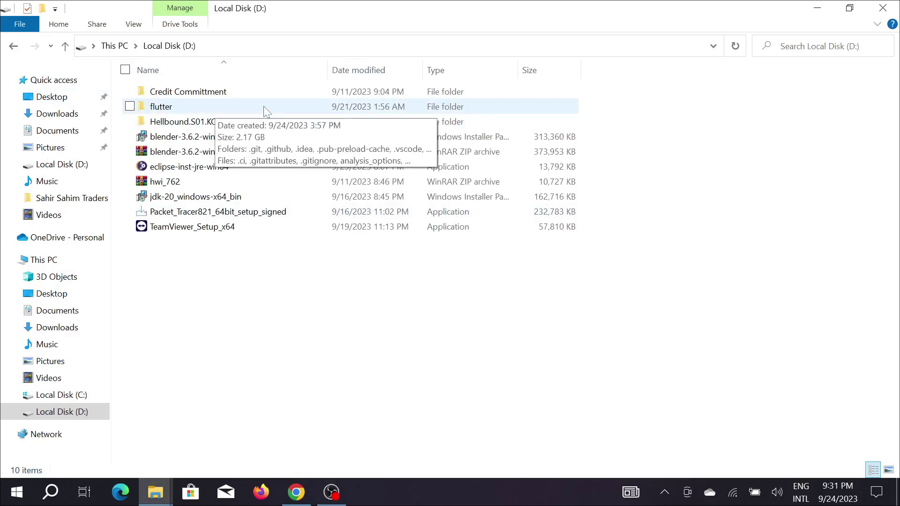
mouse_move(161, 106)
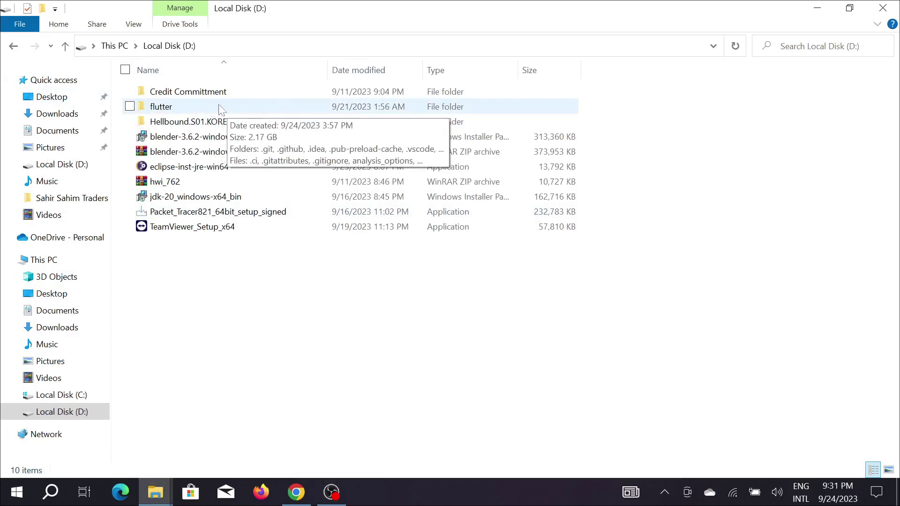
Move from the flutter folder on D: to Local Disk (C:), then return to the install guide in Chrome.
left_click(208, 113)
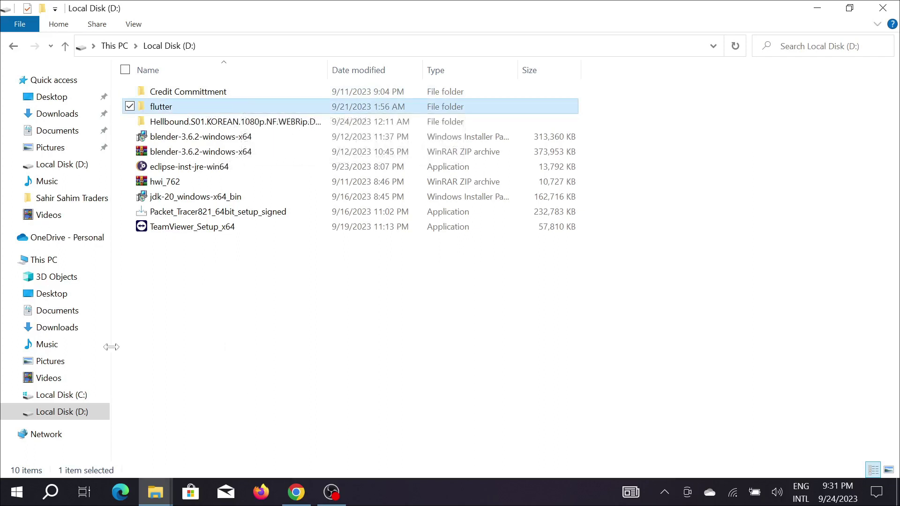
mouse_move(61, 394)
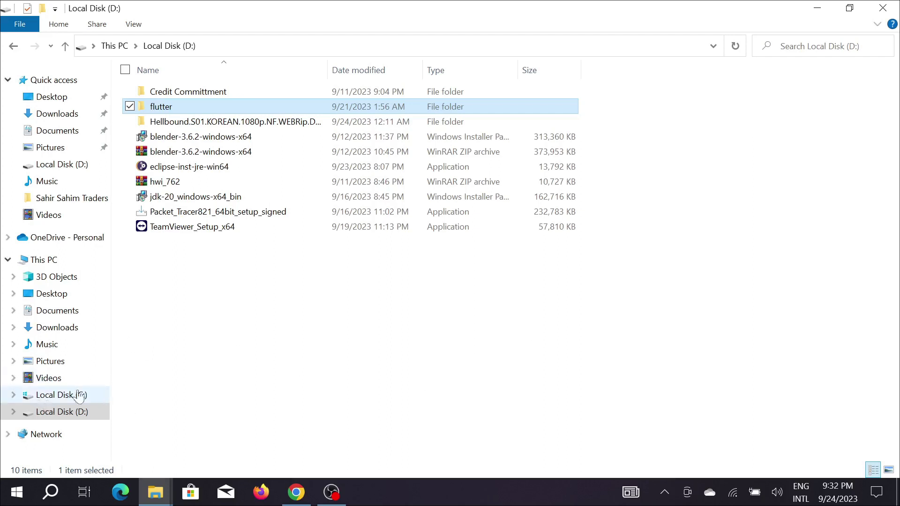
left_click(79, 394)
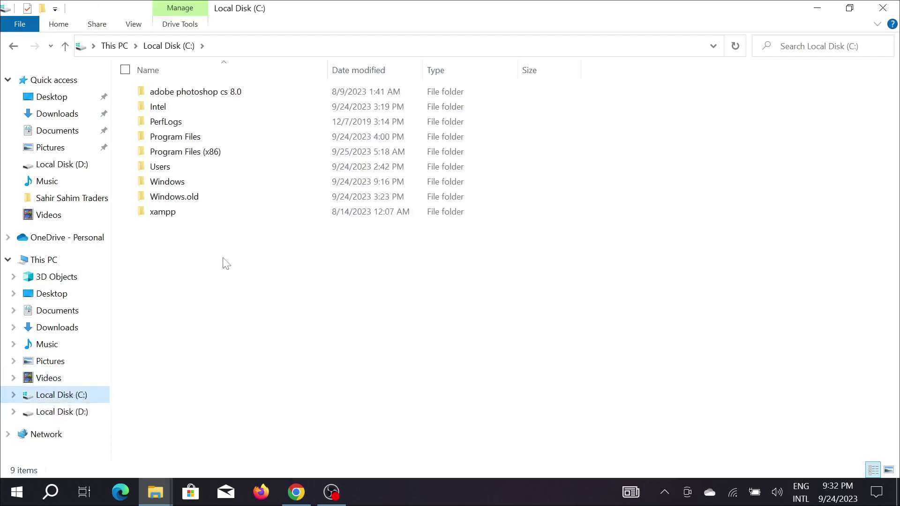
left_click(295, 492)
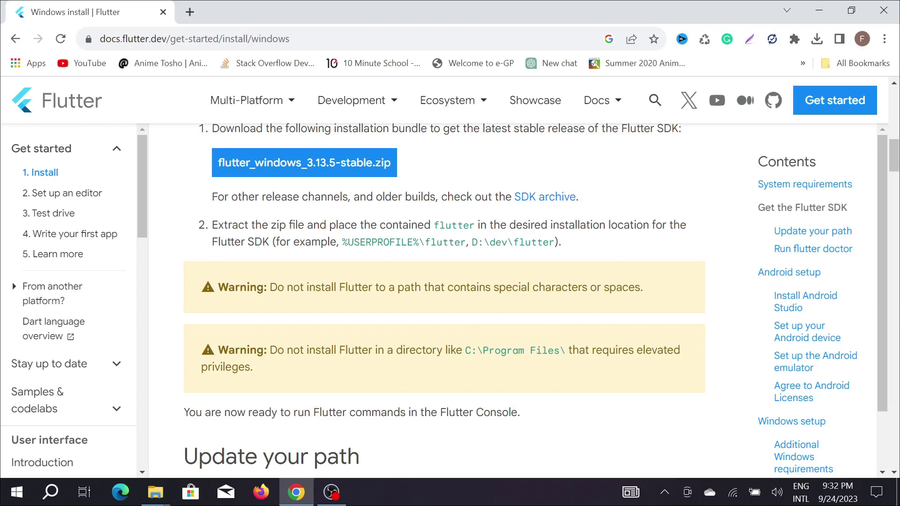
Paste the flutter folder into C:\ and select the newly copied folder once done.
left_click(819, 11)
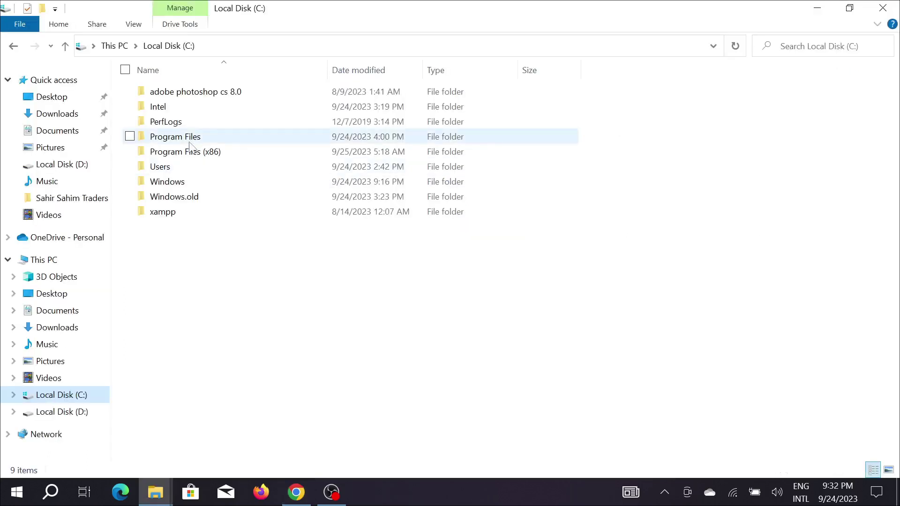
left_click(206, 273)
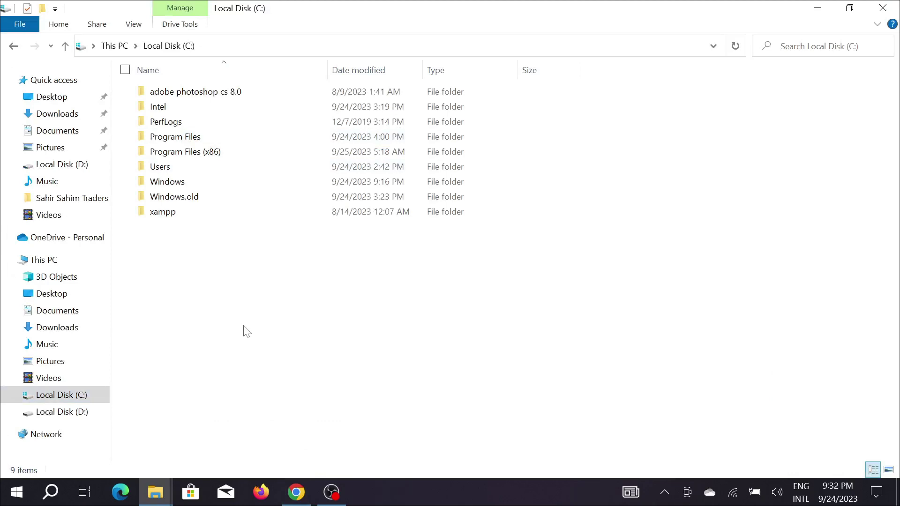
key("ctrl+v")
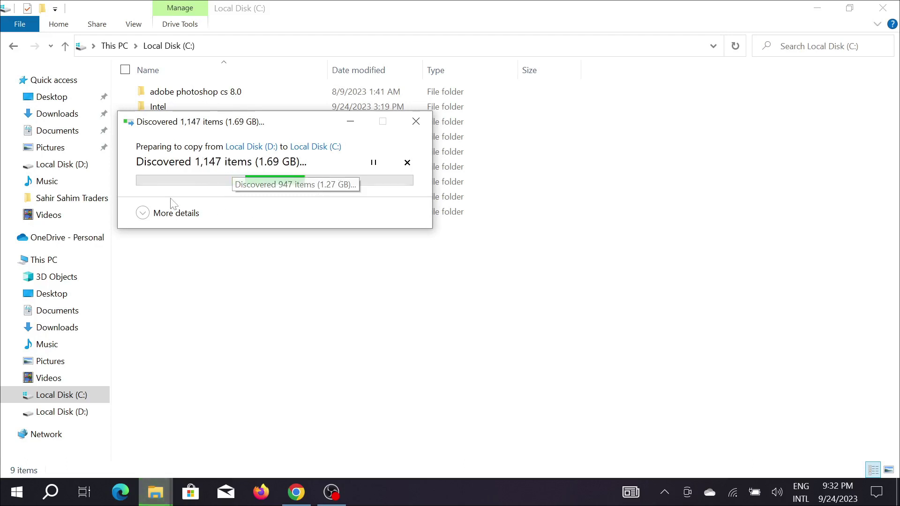
left_click(141, 220)
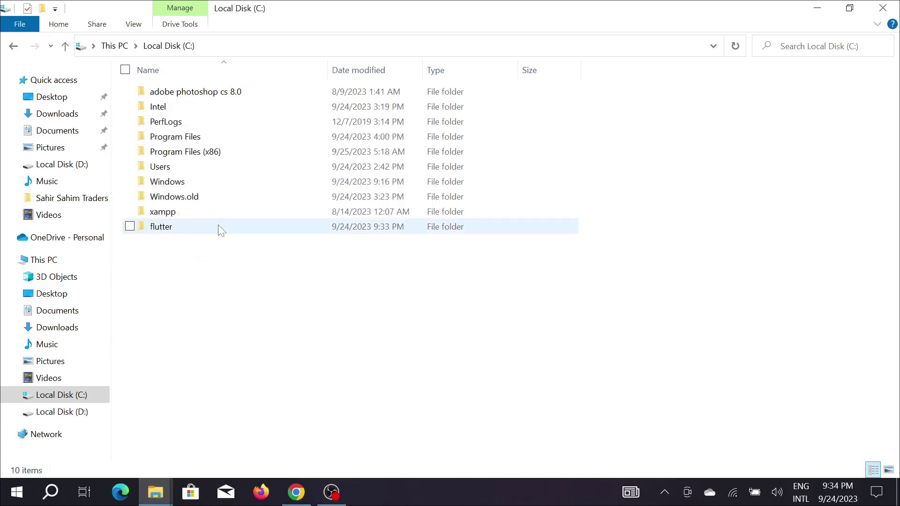
left_click(218, 228)
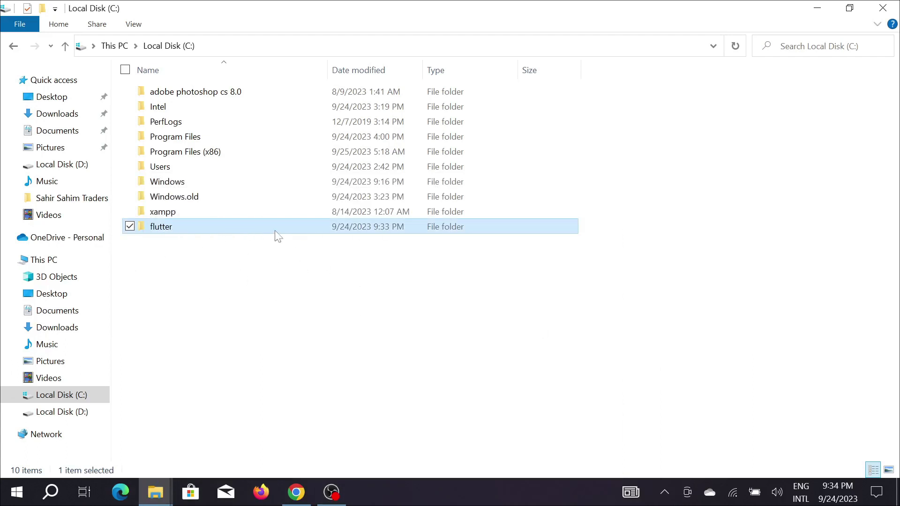
Go into C:\flutter\bin, reveal its full path in the address bar, and minimize Explorer.
left_click(232, 223)
double_click(231, 224)
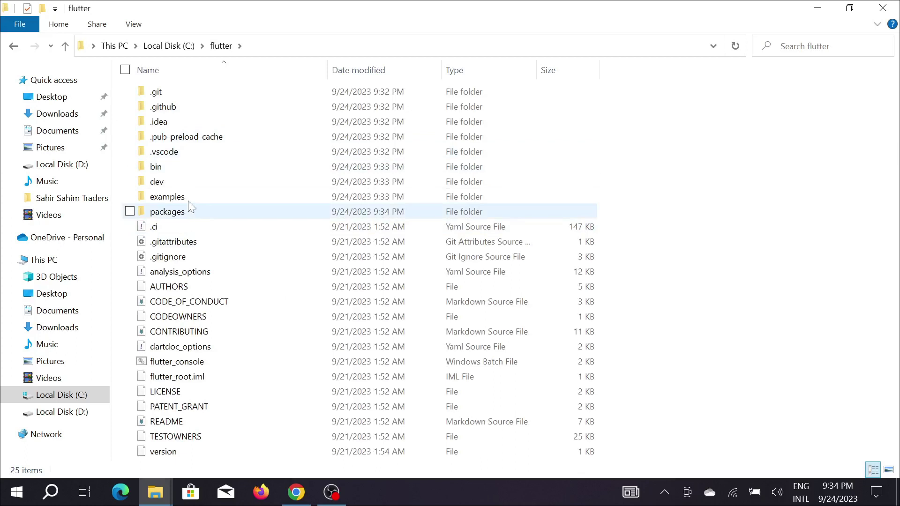
double_click(169, 169)
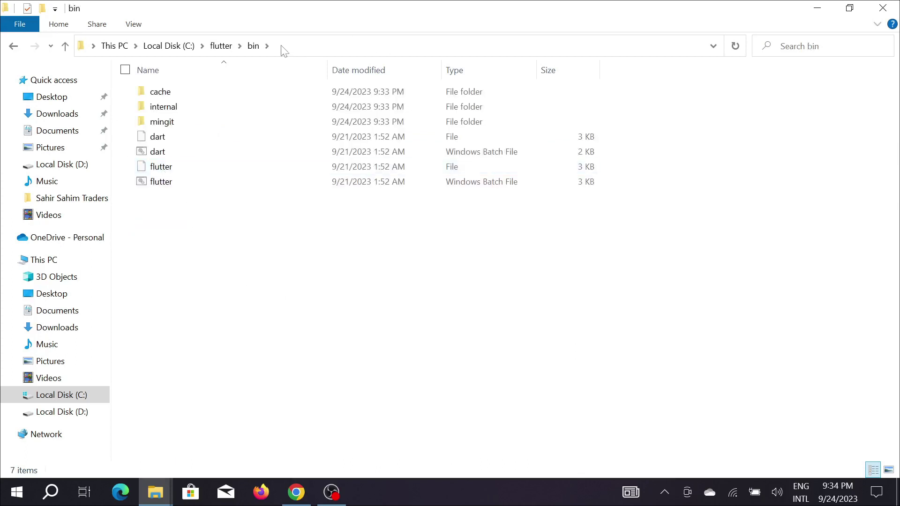
left_click(296, 49)
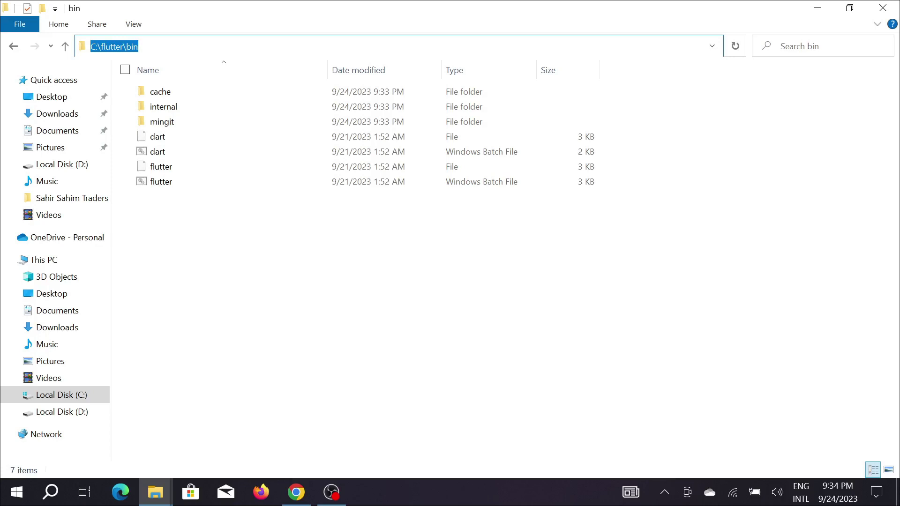
left_click(822, 7)
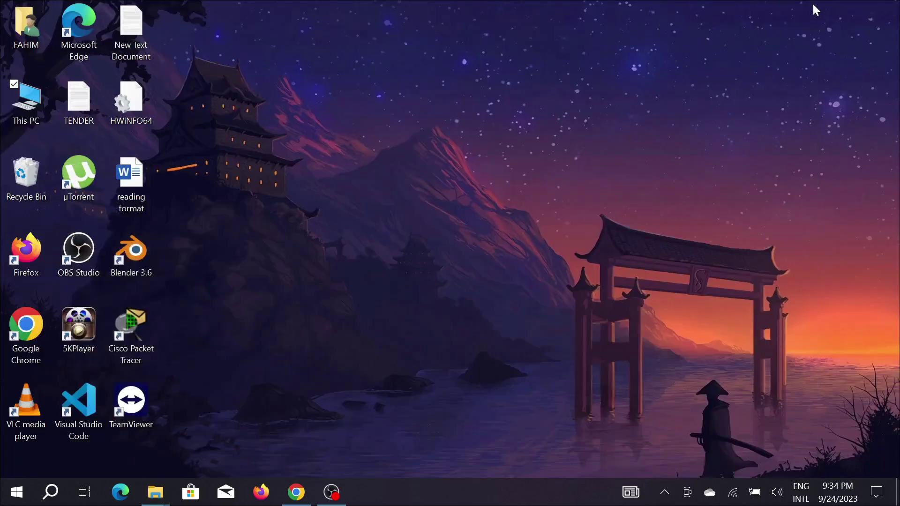
Search Windows for 'envi' and open 'Edit the system environment variables'.
left_click(56, 495)
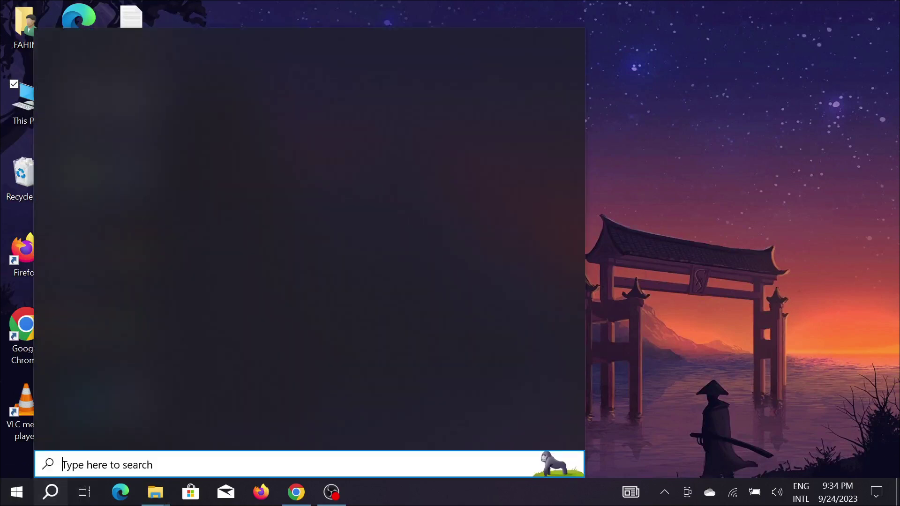
type("envi")
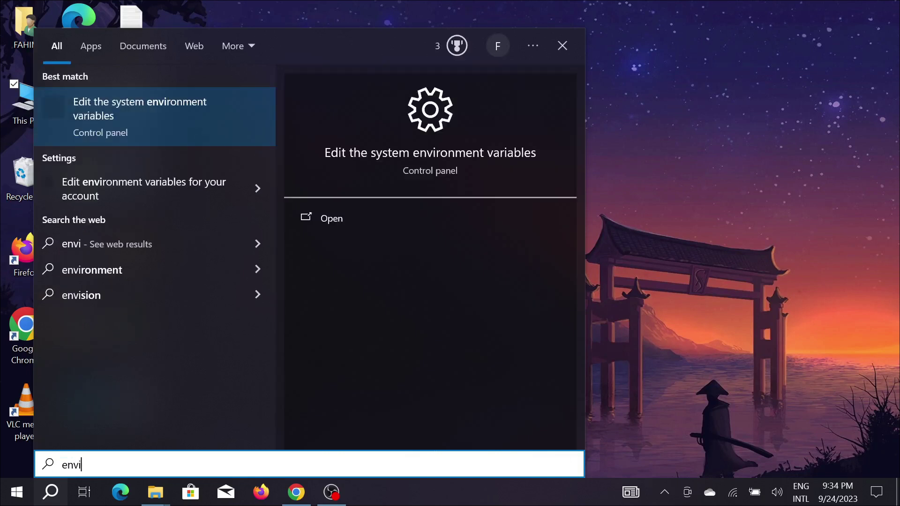
left_click(171, 107)
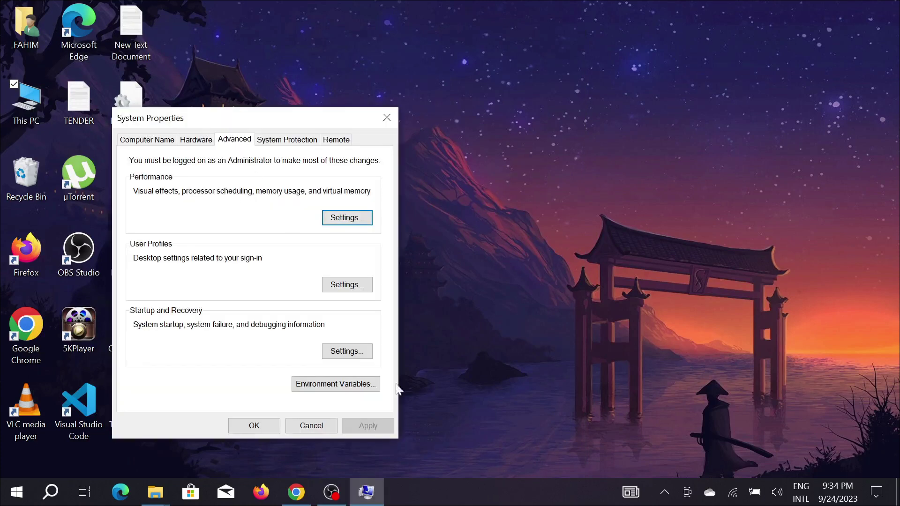
Add C:\flutter\bin as a new entry in the user Path variable.
left_click(355, 389)
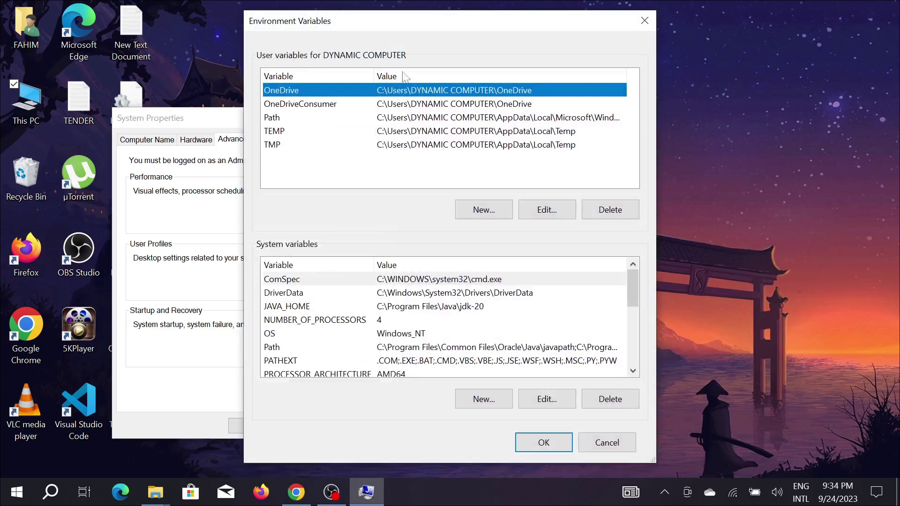
double_click(291, 120)
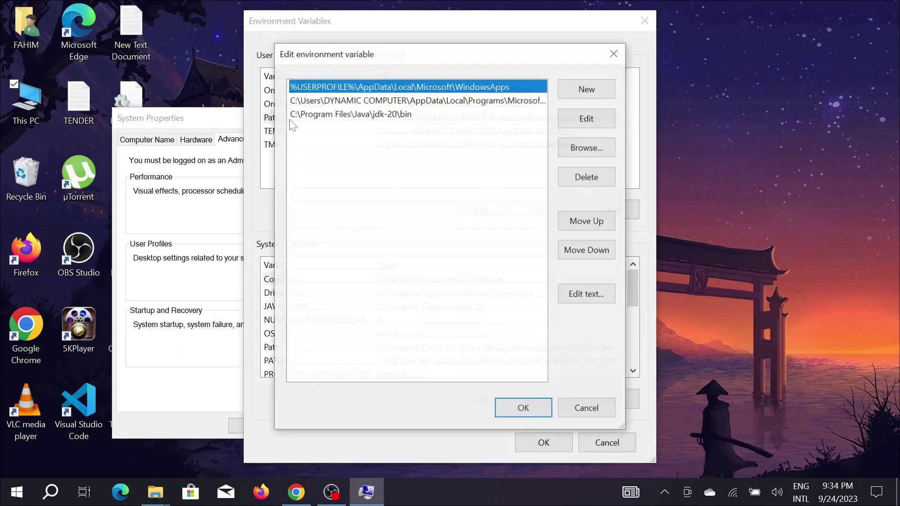
left_click(614, 54)
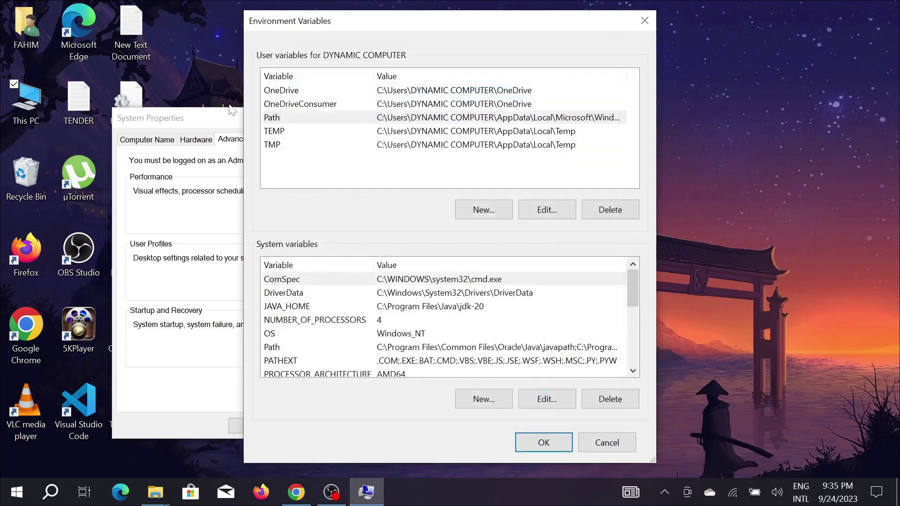
double_click(318, 124)
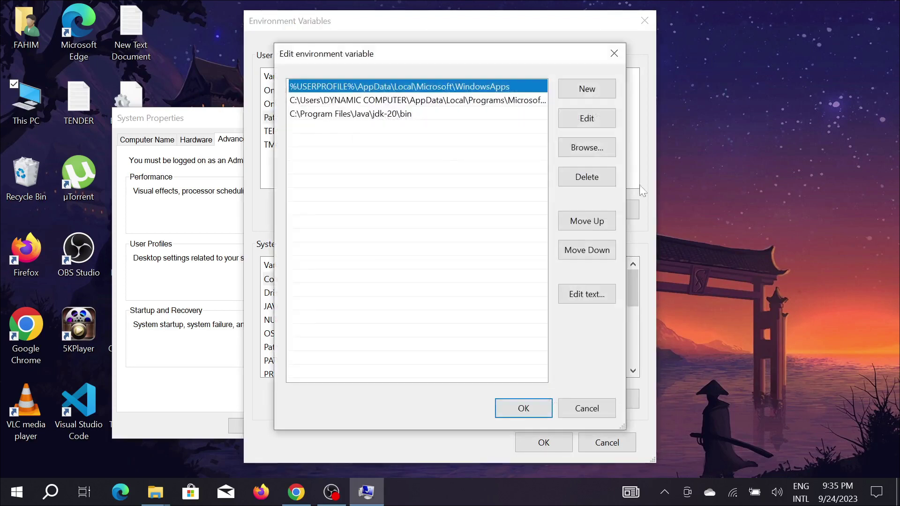
left_click(587, 95)
type("C:\flutter\bin")
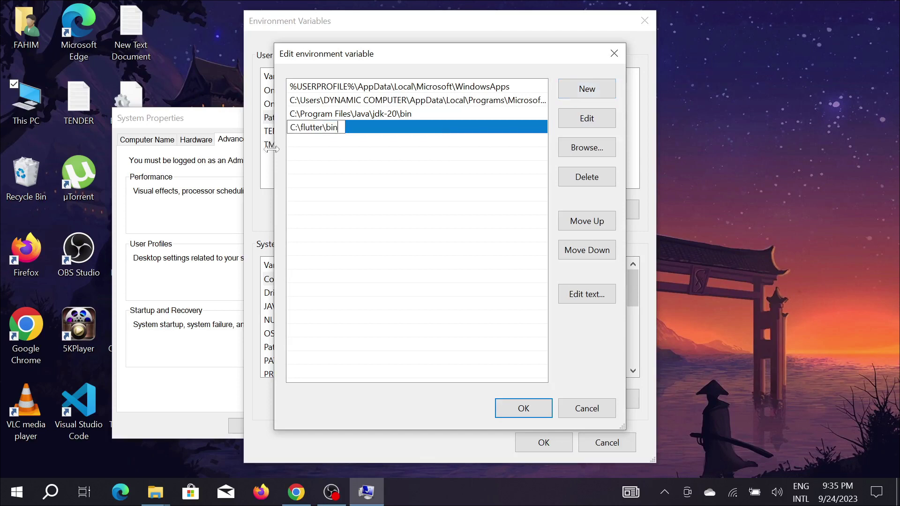
left_click(535, 410)
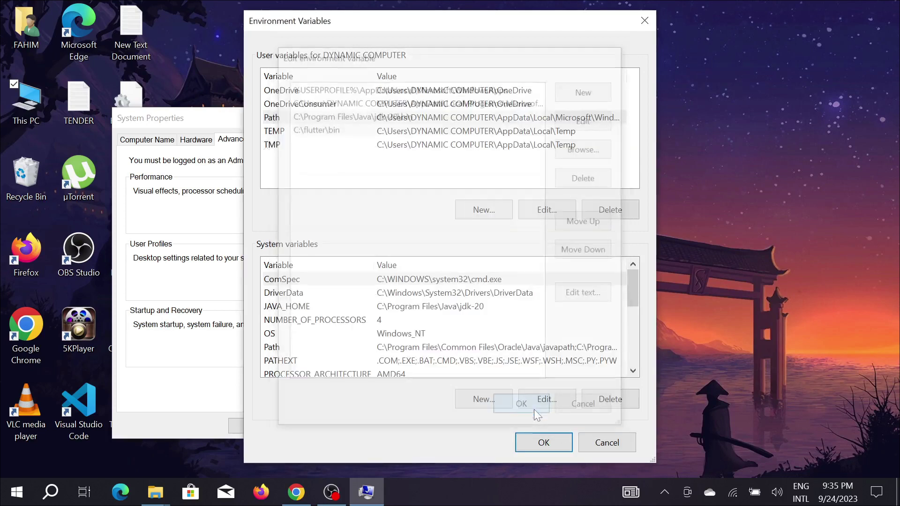
Confirm the Environment Variables and System Properties windows closed.
left_click(553, 446)
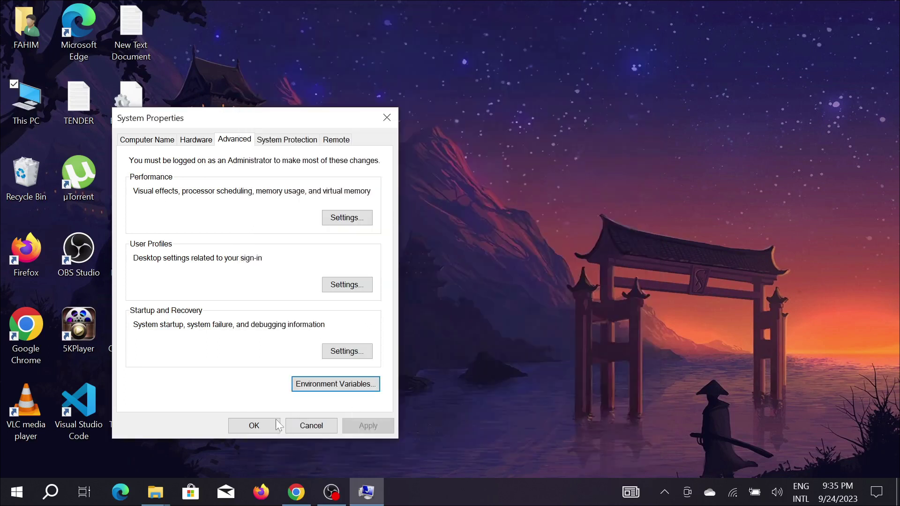
left_click(254, 426)
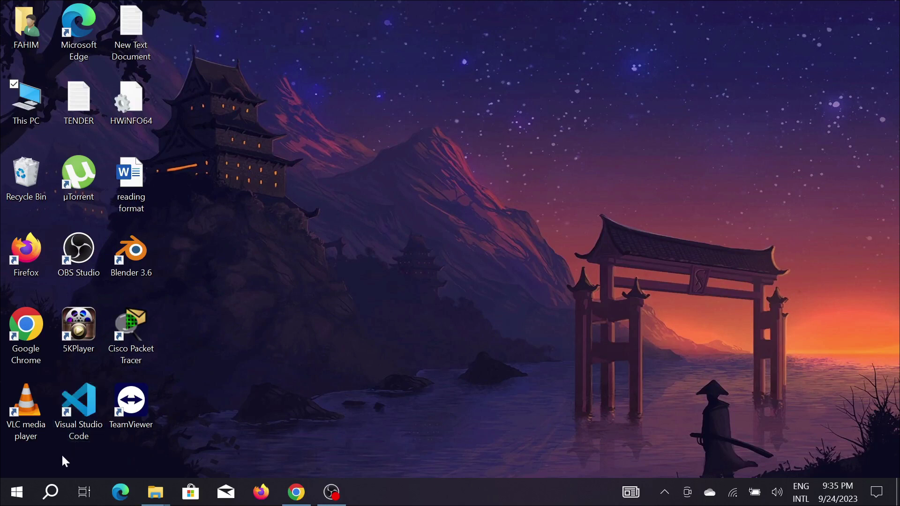
Search Windows for 'cmd' and launch Command Prompt.
left_click(51, 492)
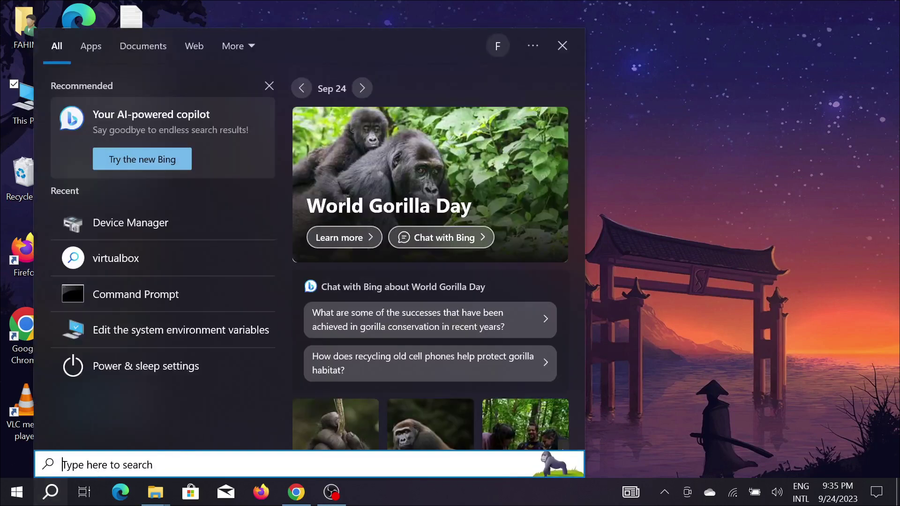
type("cmd")
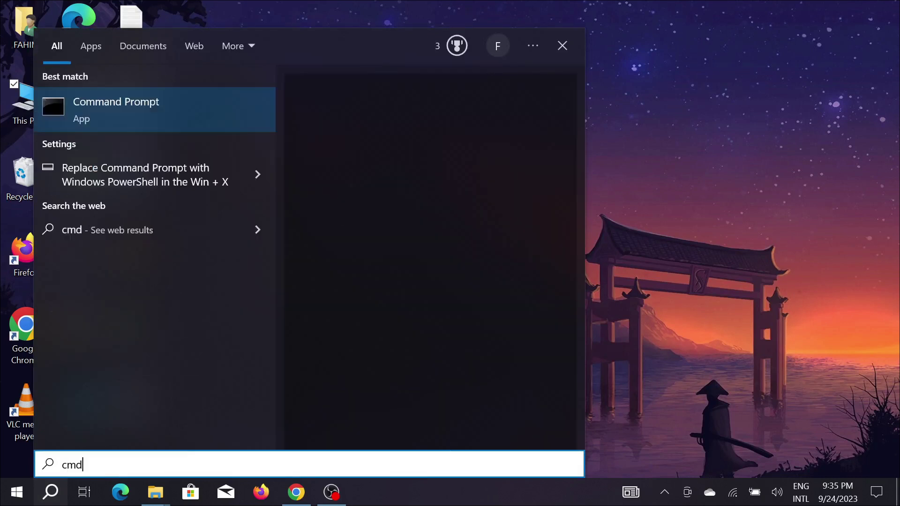
left_click(609, 462)
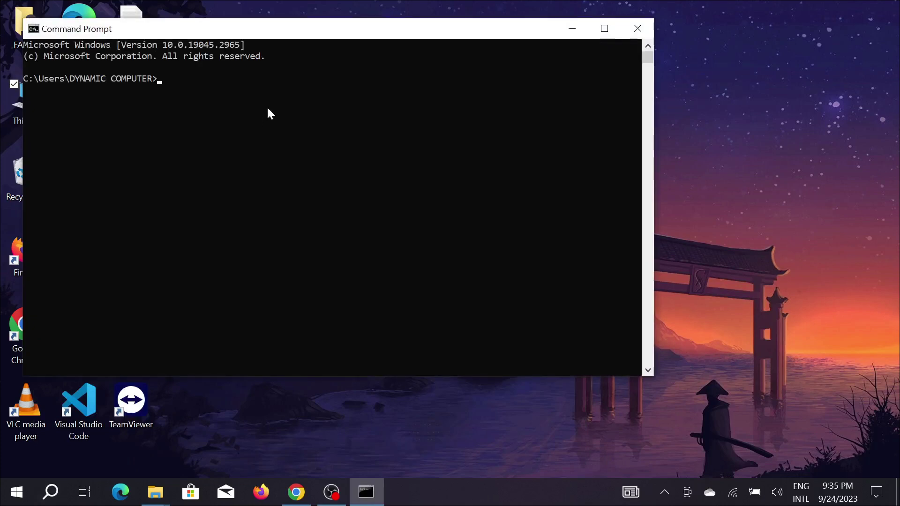
type("fk")
Run the flutter command and confirm it prints its usage help and available commands.
key("BackSpace")
type("l")
type("utter")
key("Return")
scroll(289, 209, "up", 4)
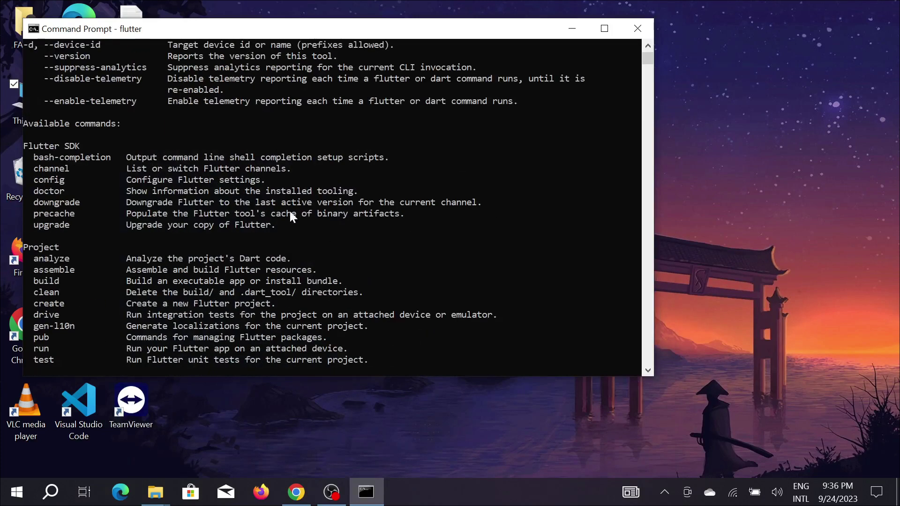
scroll(290, 211, "up", 4)
scroll(290, 211, "down", 6)
scroll(313, 214, "down", 1)
scroll(140, 211, "down", 3)
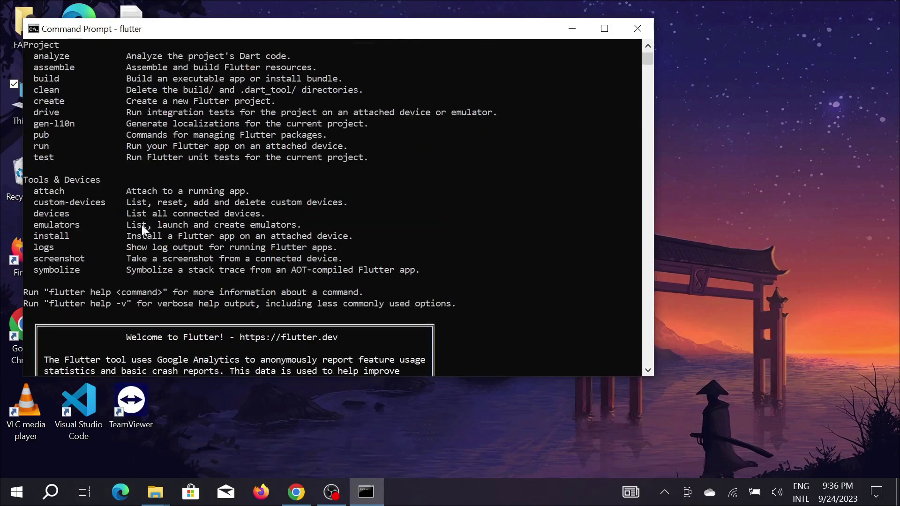
scroll(180, 247, "up", 5)
scroll(179, 247, "up", 6)
scroll(110, 187, "up", 2)
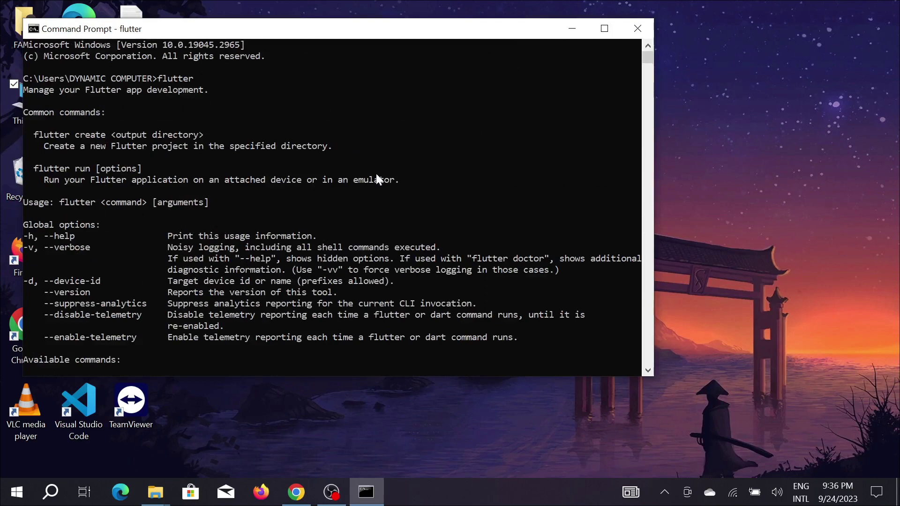
scroll(457, 184, "down", 7)
scroll(458, 193, "down", 2)
scroll(458, 204, "down", 5)
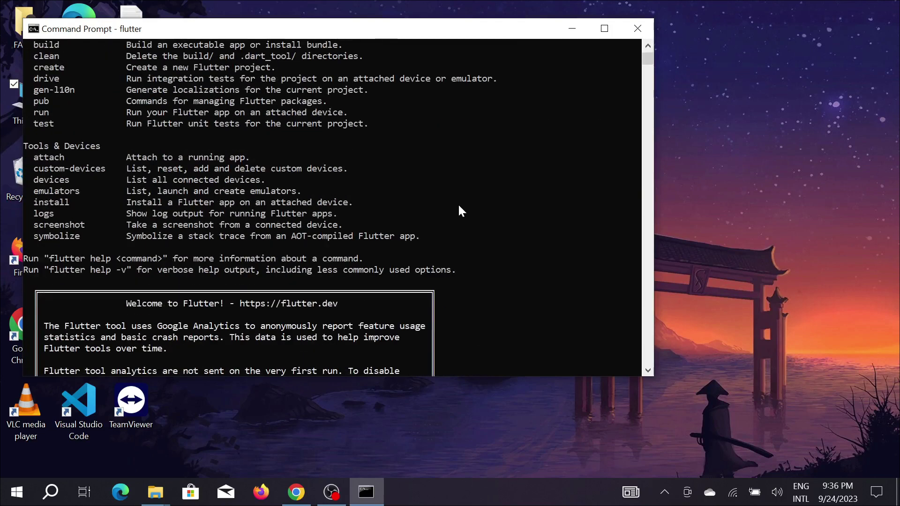